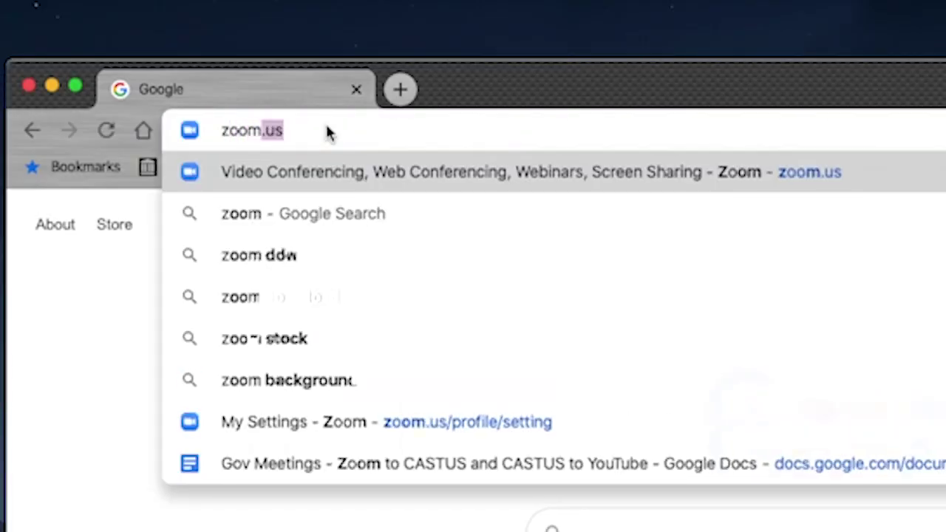
Step: On zoom.us, sign up free with the work email, then activate the account from Gmail
type(".us")
key("Return")
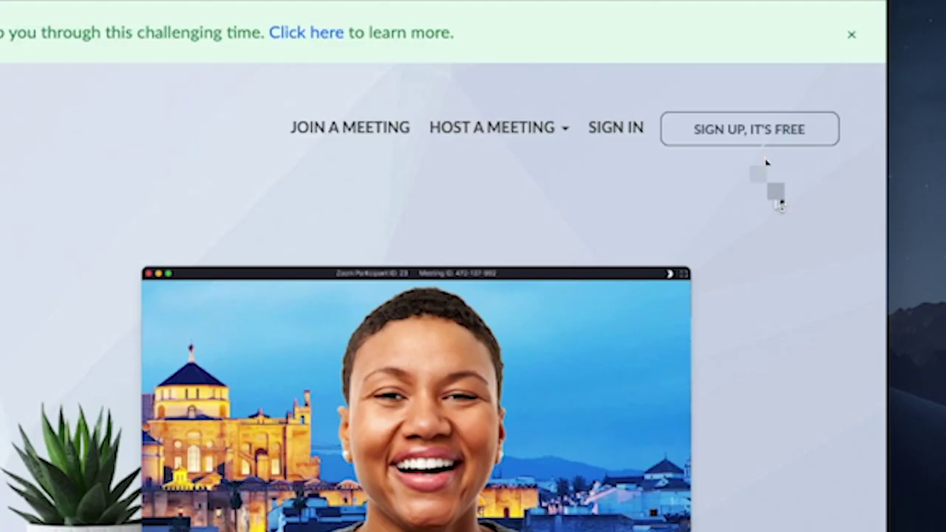
left_click(775, 167)
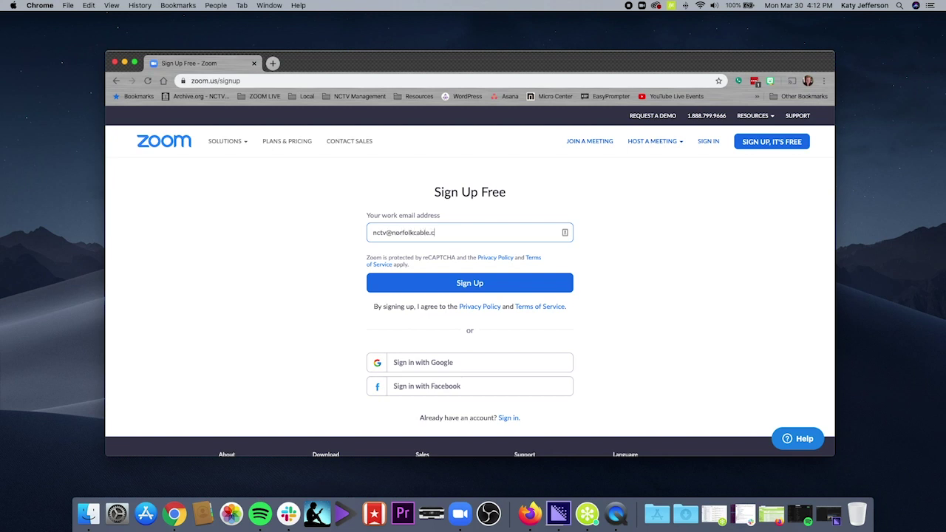
left_click(478, 283)
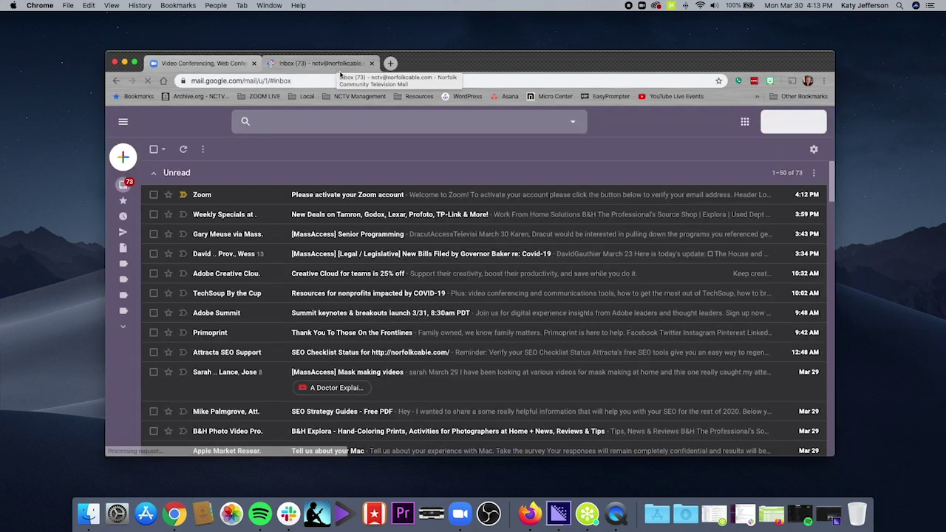
left_click(467, 194)
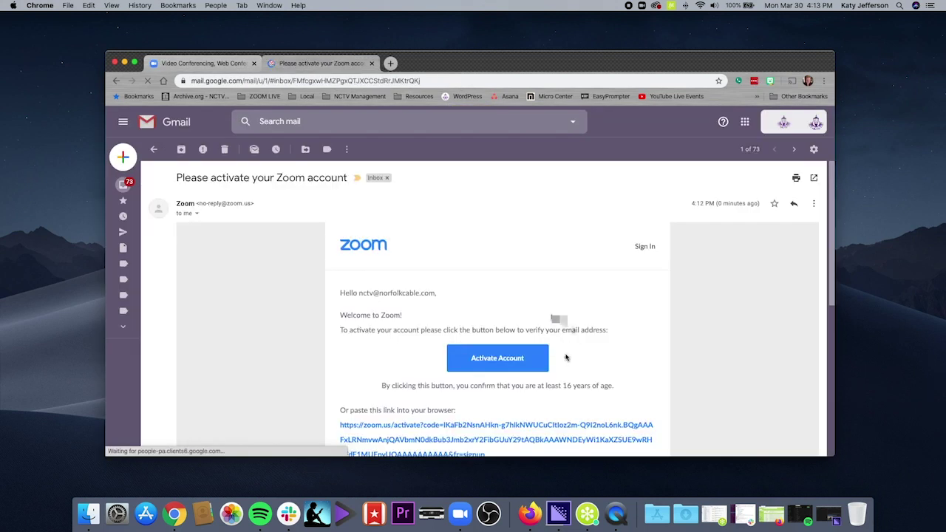
left_click(519, 357)
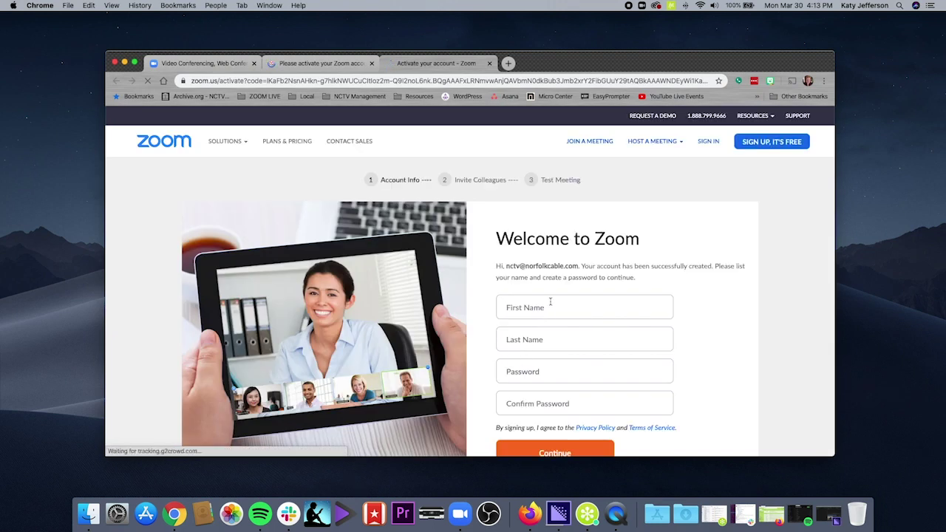
Step: Fill in the account's first and last name fields
left_click(550, 305)
type("Karfolk")
key("Tab")
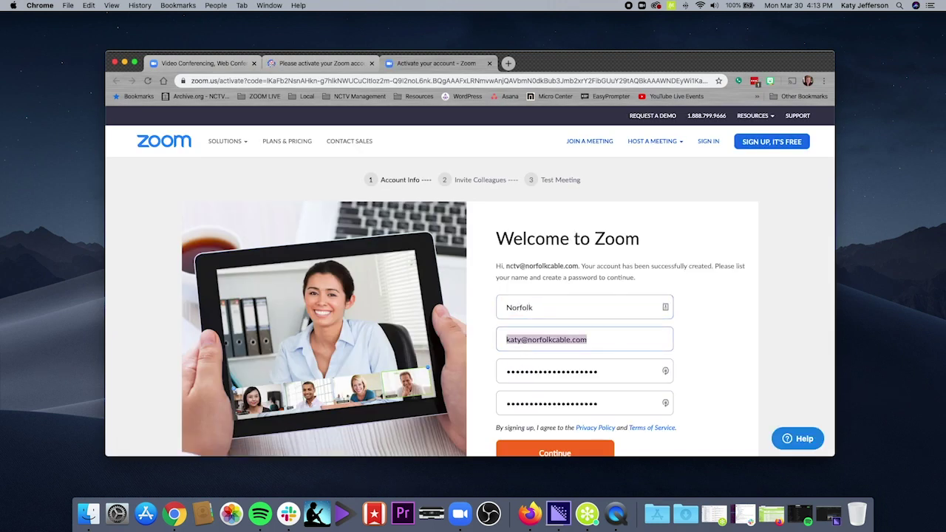
type("Community Te")
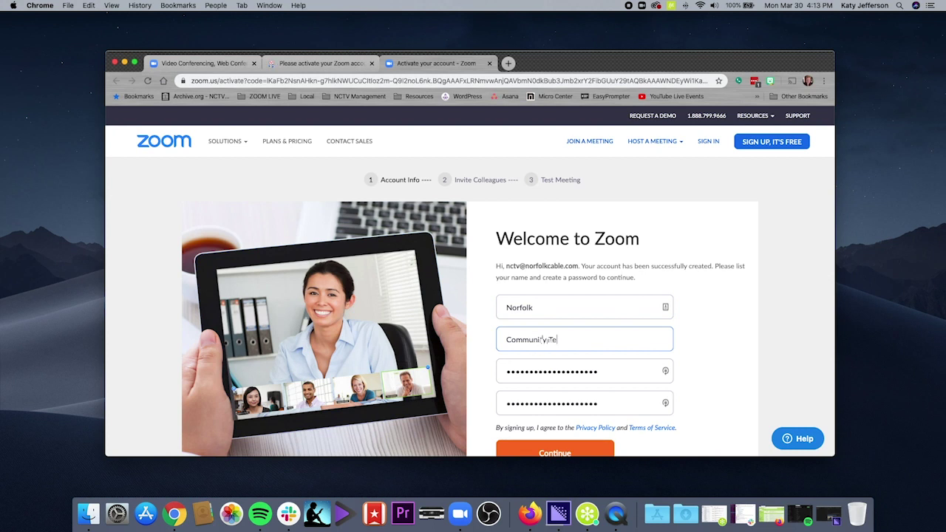
type("levision")
Step: Enter and confirm the account password, continue, and pass the I'm not a robot check
key("Tab")
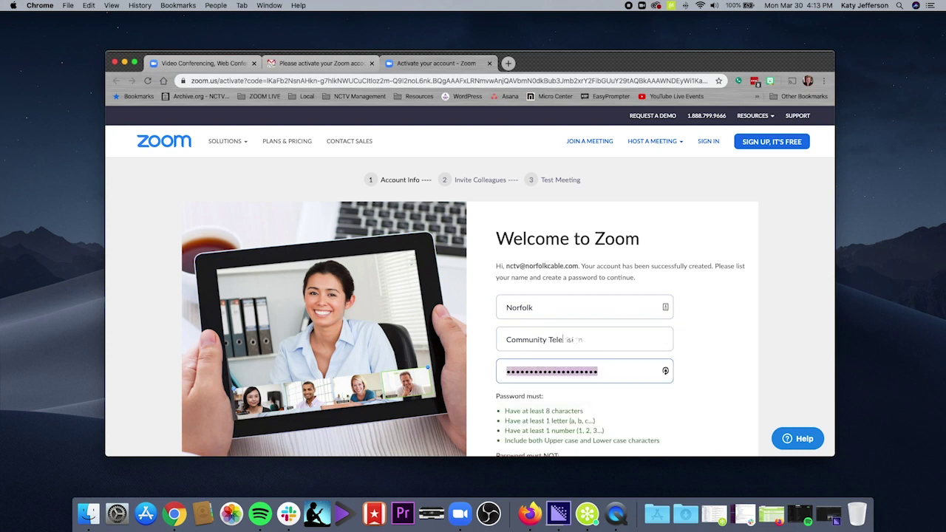
scroll(687, 306, "down", 4)
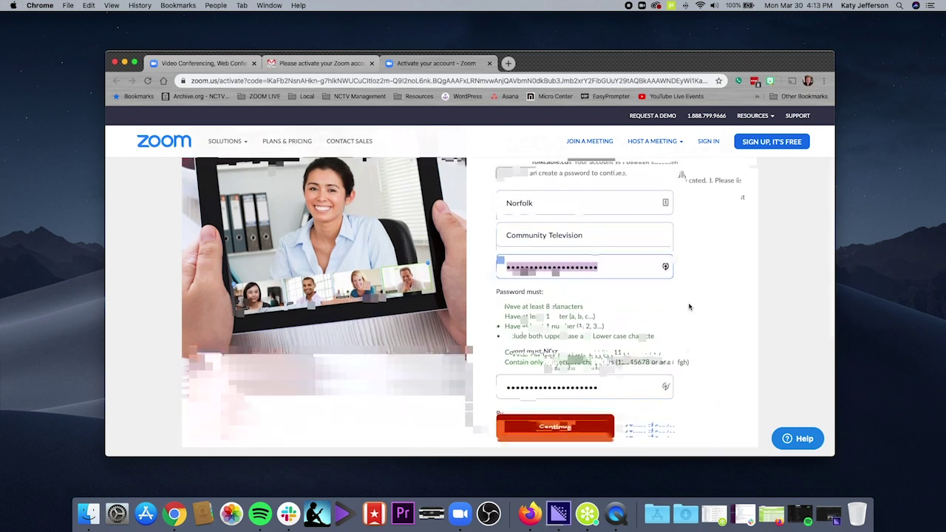
type("••••••••••••")
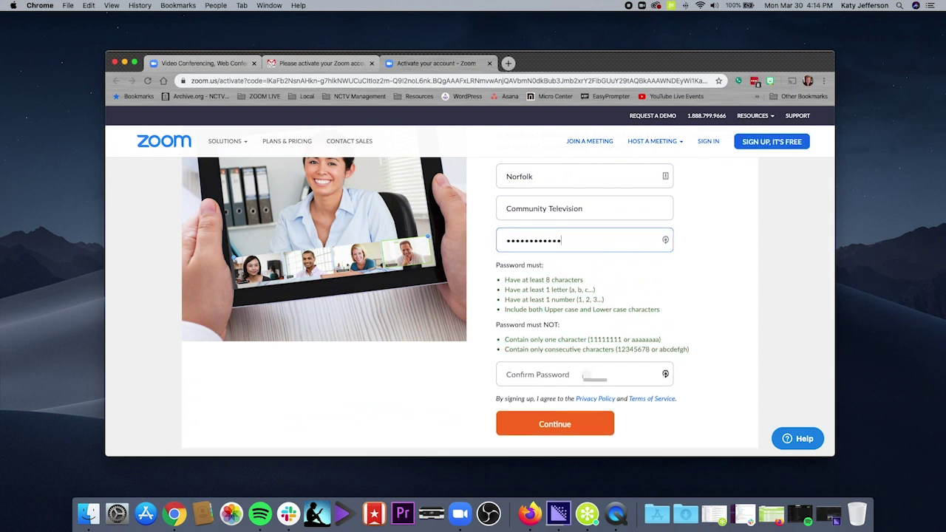
left_click(583, 374)
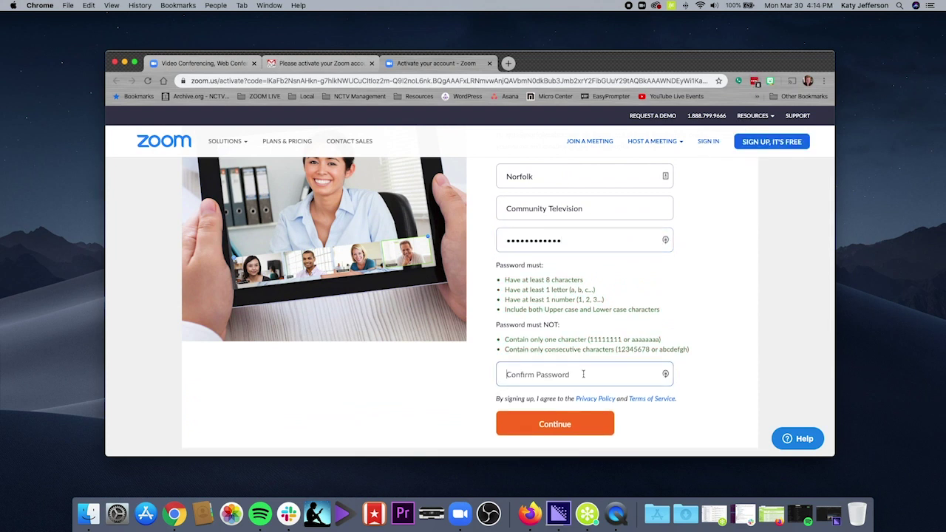
left_click(575, 423)
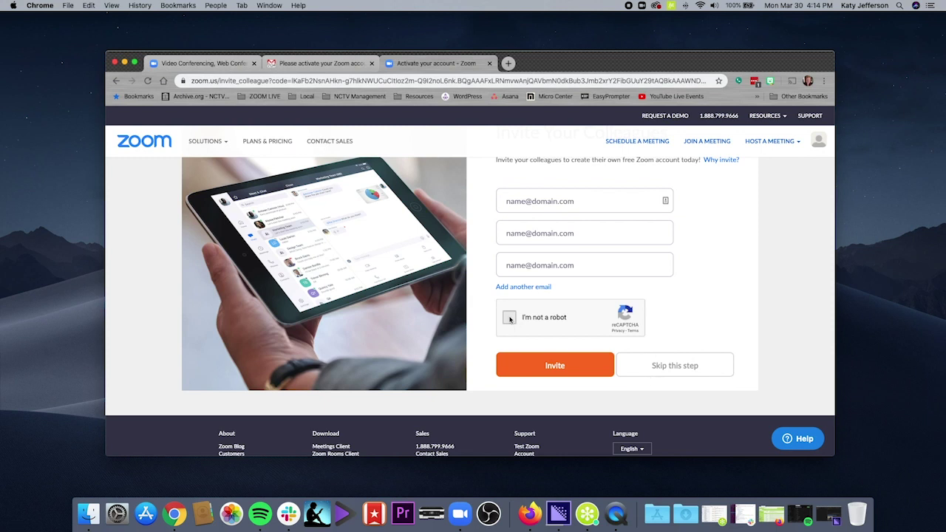
left_click(509, 319)
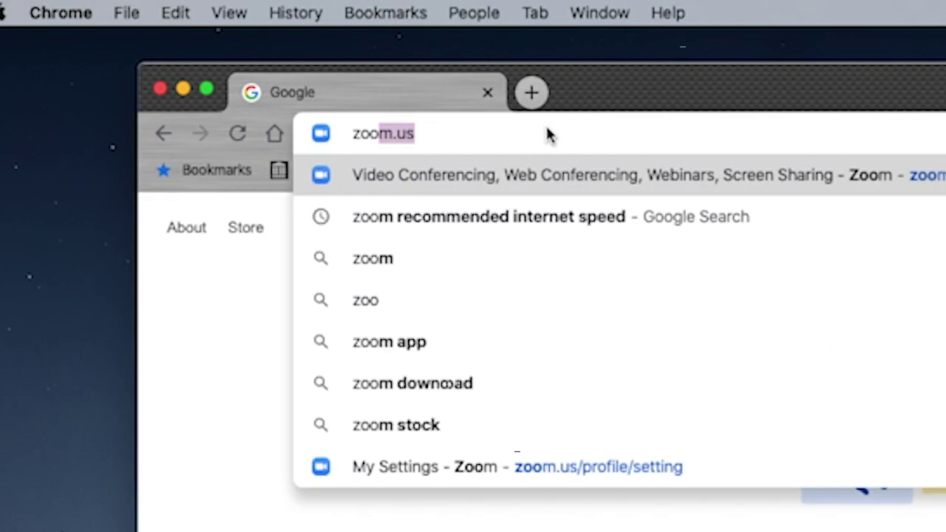
Step: Download the Zoom Client for Meetings from zoom.us/download and launch Zoom.pkg from Downloads
type("m.us/download")
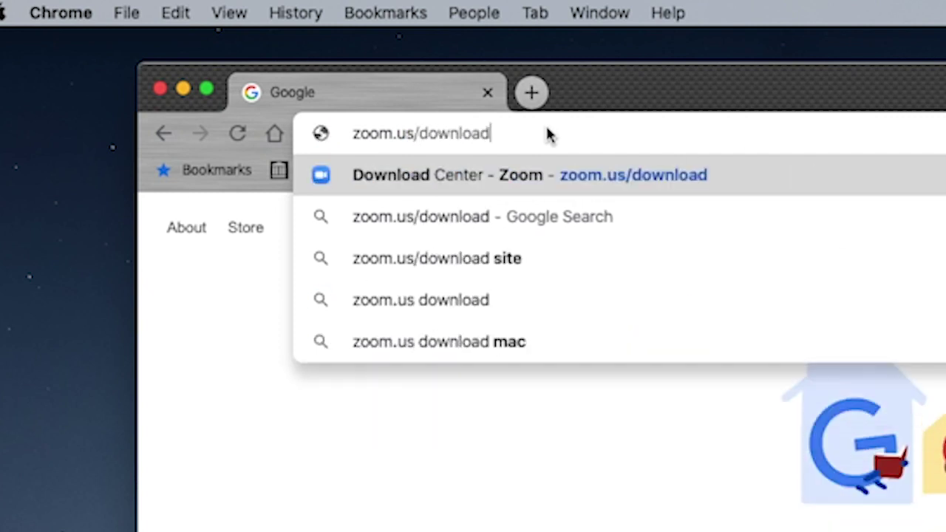
key("Return")
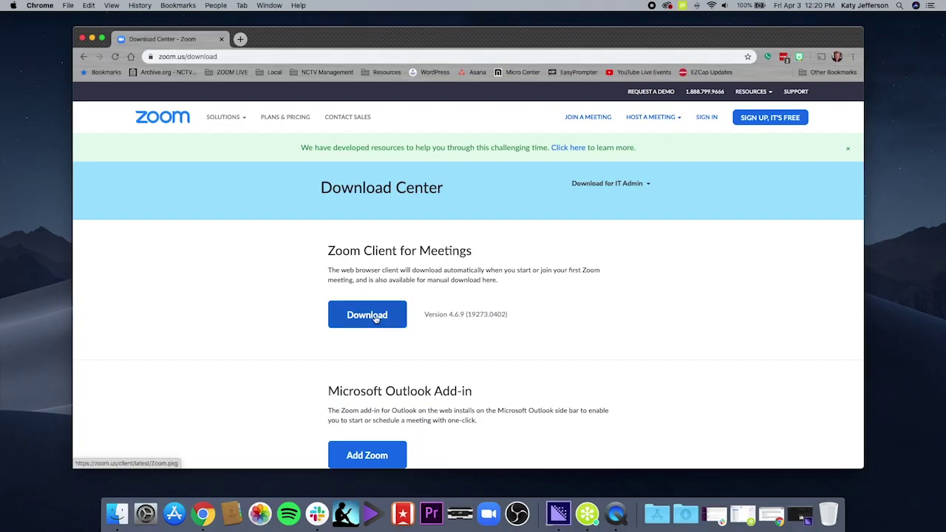
left_click(375, 319)
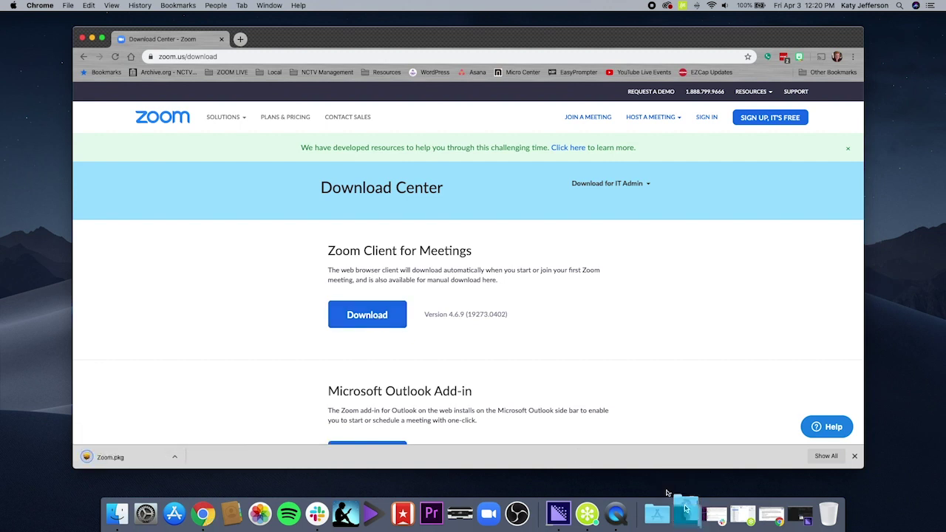
left_click(686, 514)
left_click(386, 136)
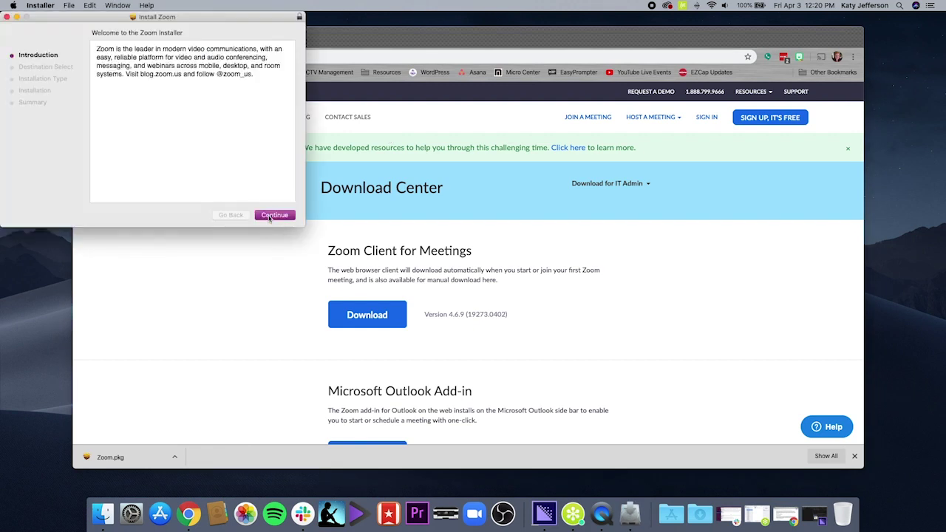
Step: Run the Zoom installer for all users and approve it with the administrator password
left_click(269, 217)
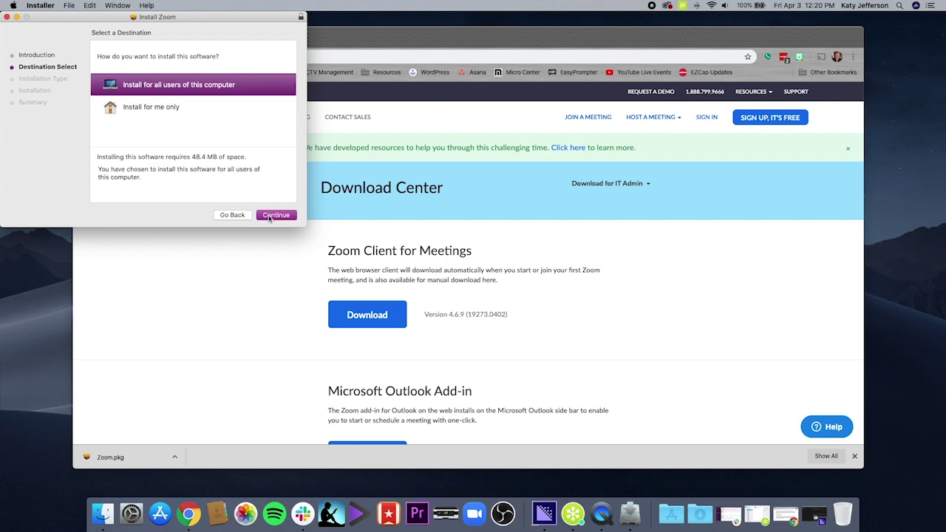
left_click(269, 216)
left_click(271, 214)
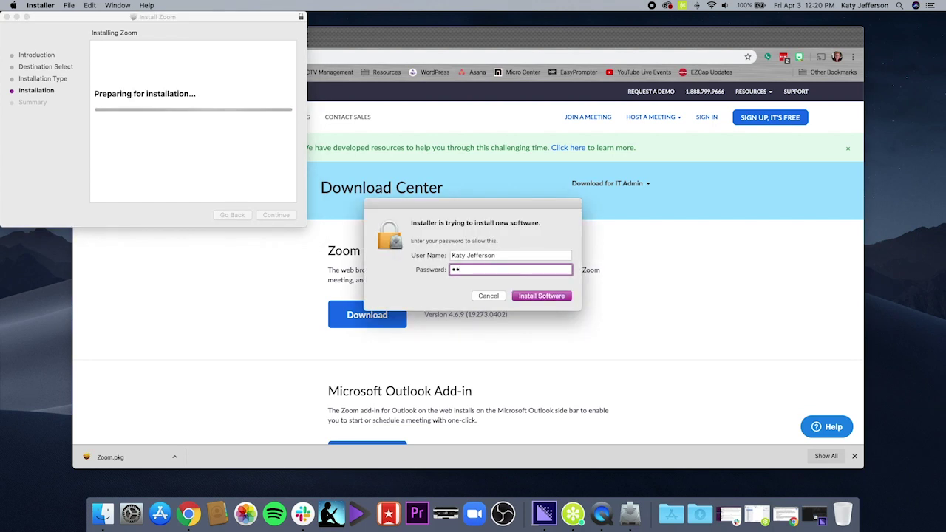
key("Return")
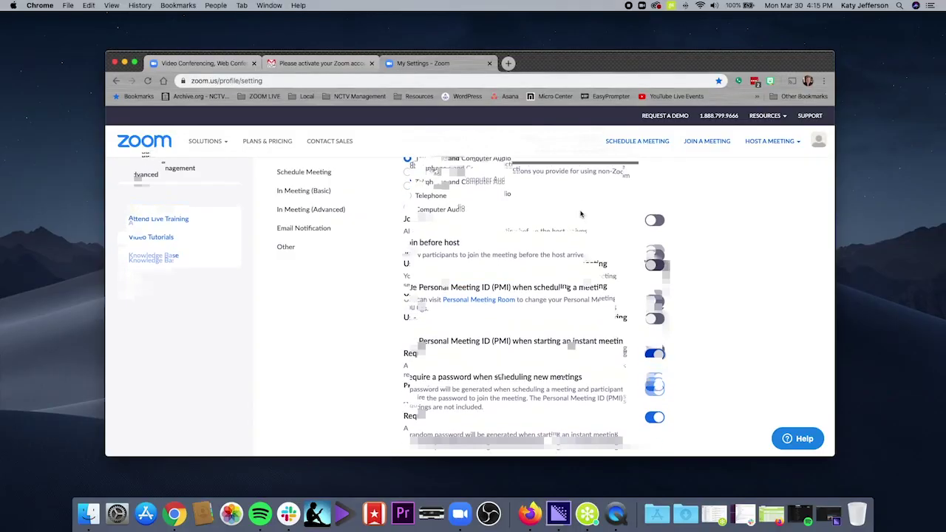
Step: Scroll through the In Meeting (Basic) settings on the My Settings page
scroll(338, 208, "down", 10)
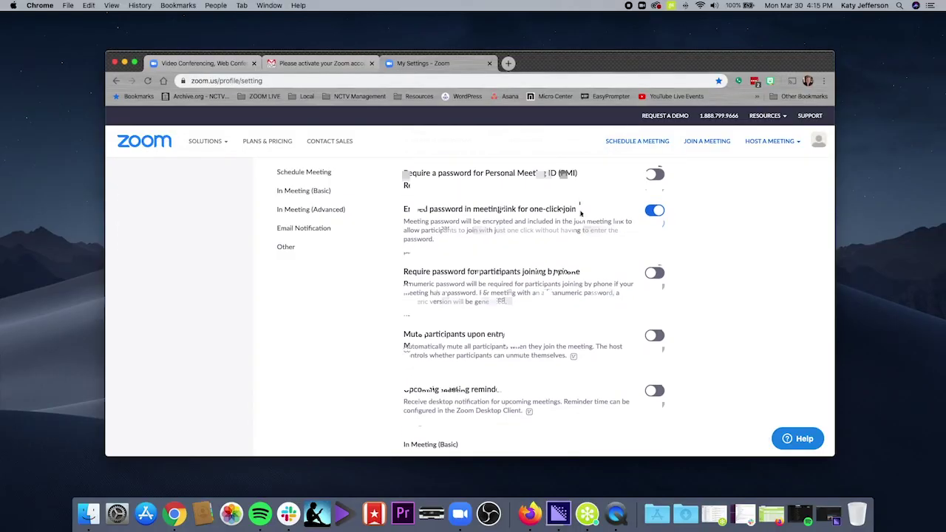
left_click(328, 193)
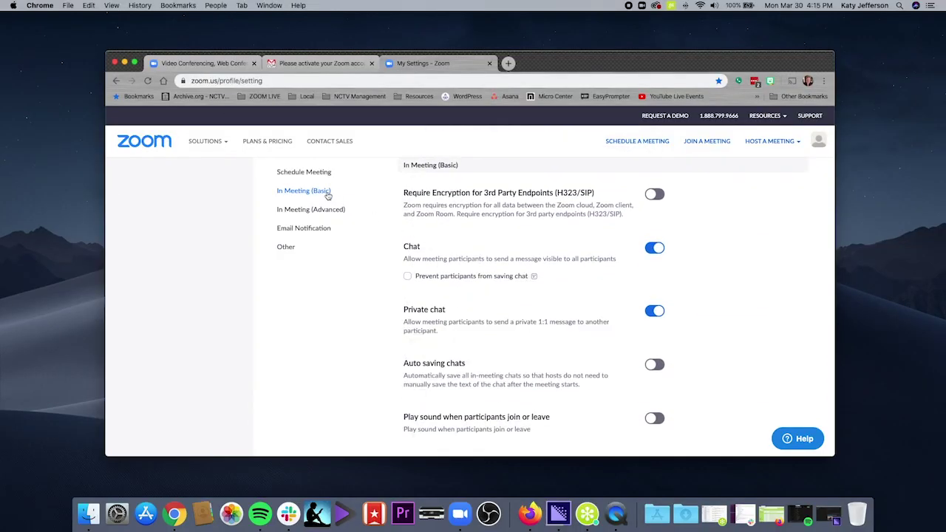
scroll(579, 358, "down", 5)
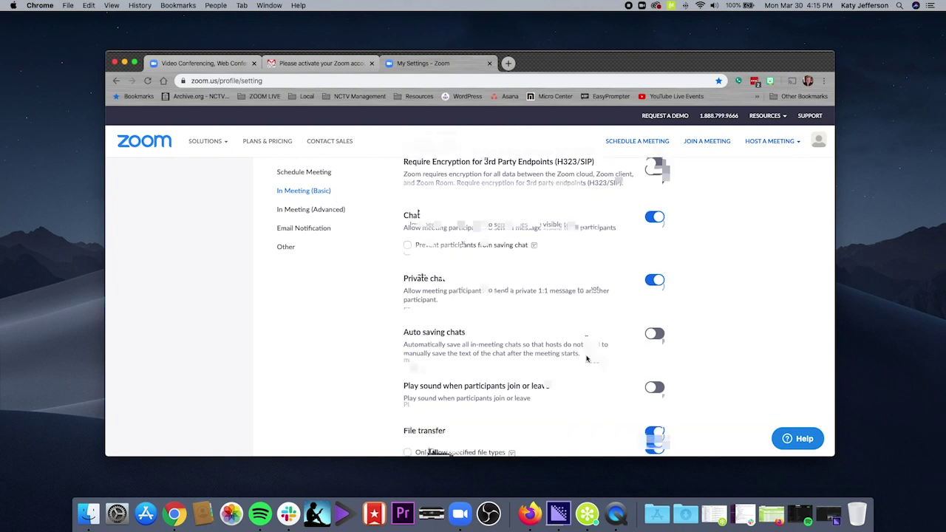
scroll(587, 359, "down", 5)
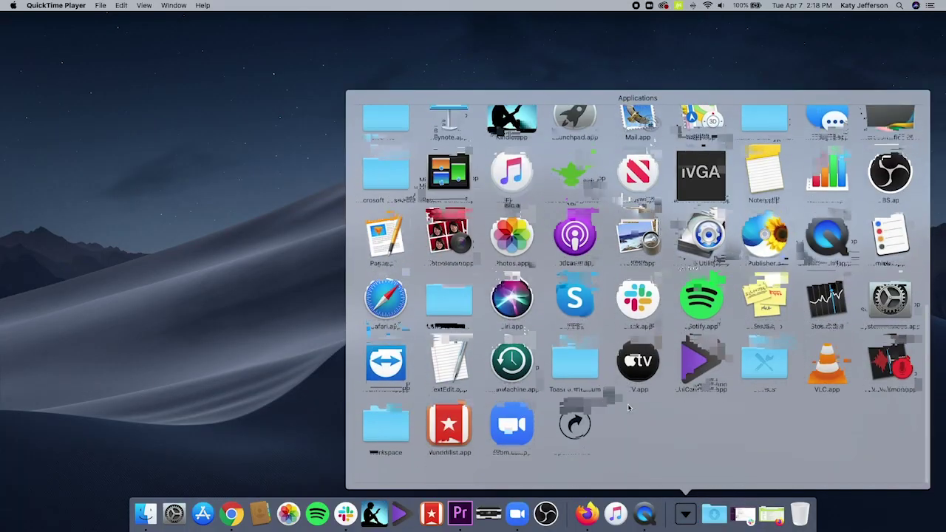
Step: Launch Zoom and check that the video camera stays FaceTime HD Camera
left_click(510, 440)
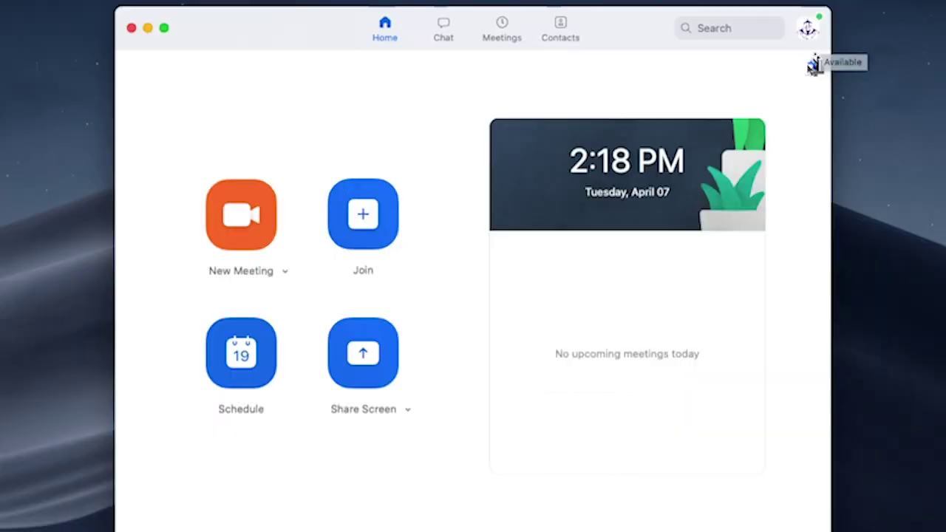
left_click(678, 145)
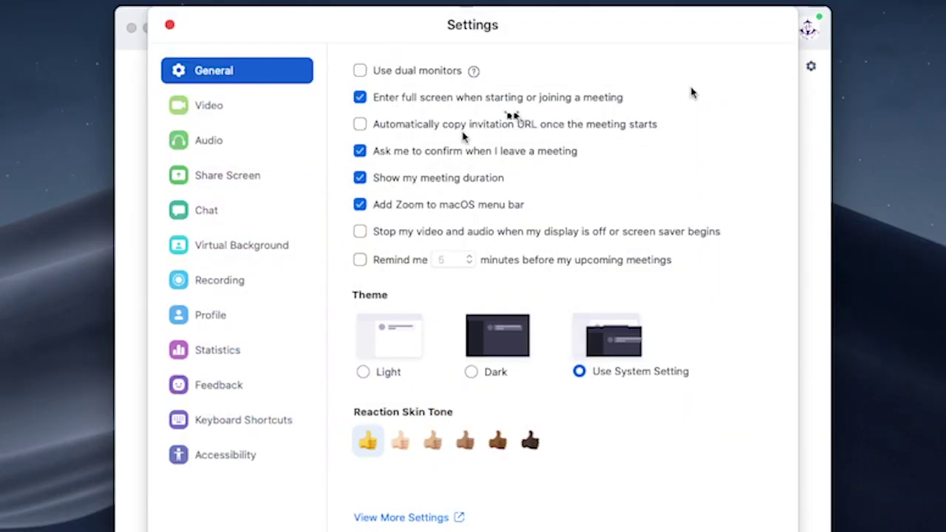
left_click(257, 115)
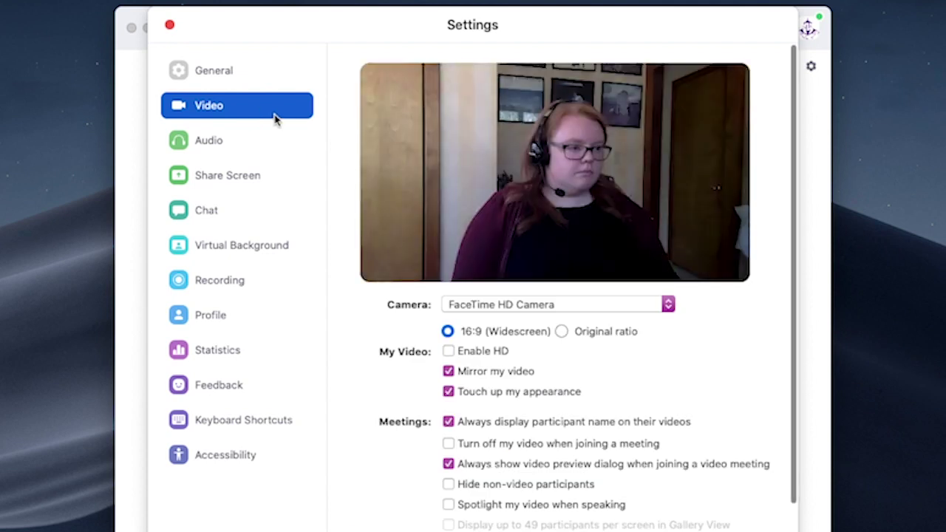
left_click(524, 309)
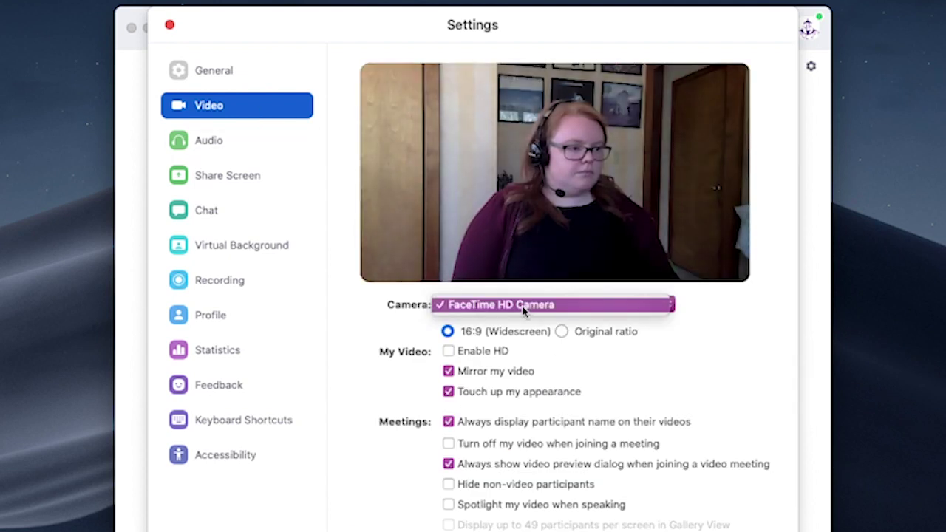
left_click(523, 309)
Step: Test the speaker and keep Mpow HC as both speaker and microphone
left_click(224, 142)
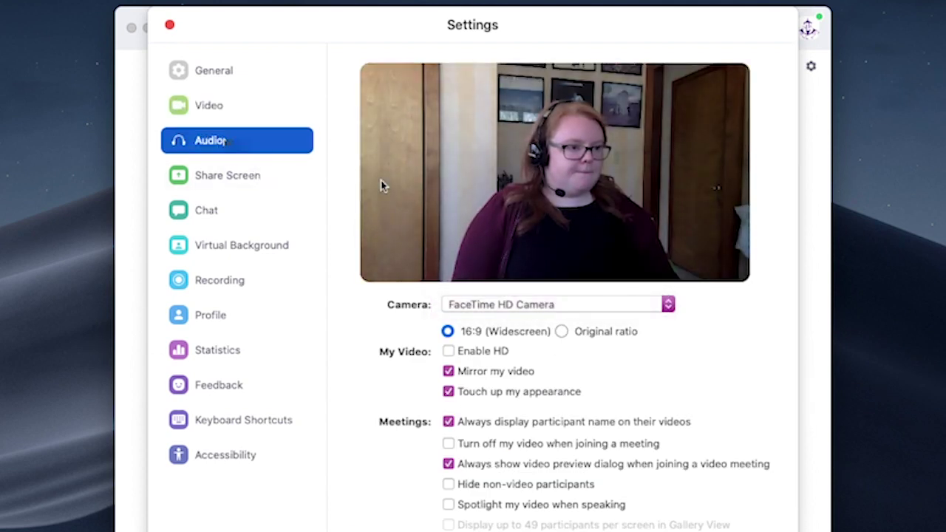
left_click(504, 72)
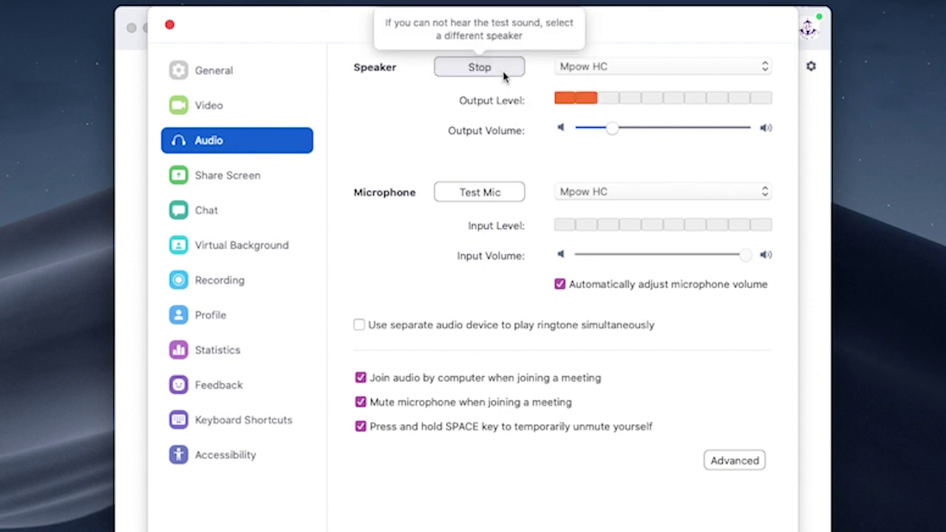
left_click(505, 74)
left_click(621, 71)
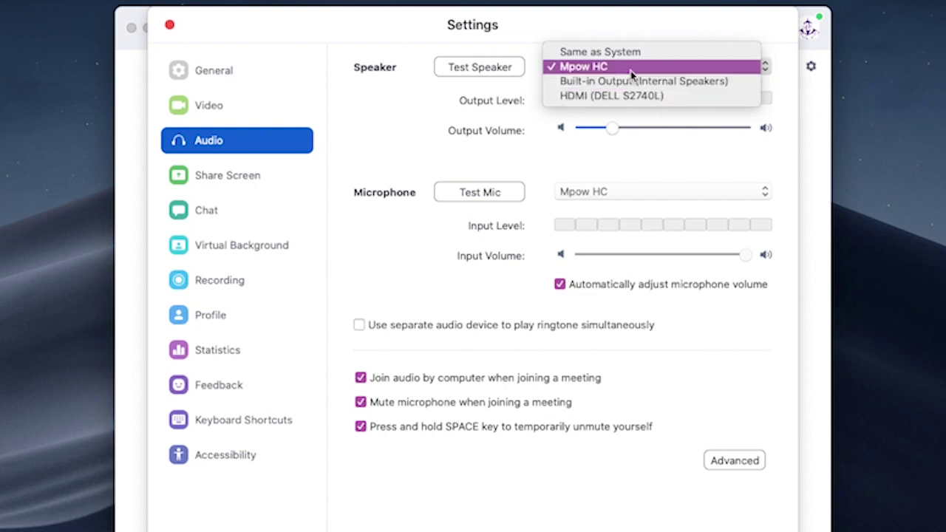
left_click(629, 70)
left_click(618, 194)
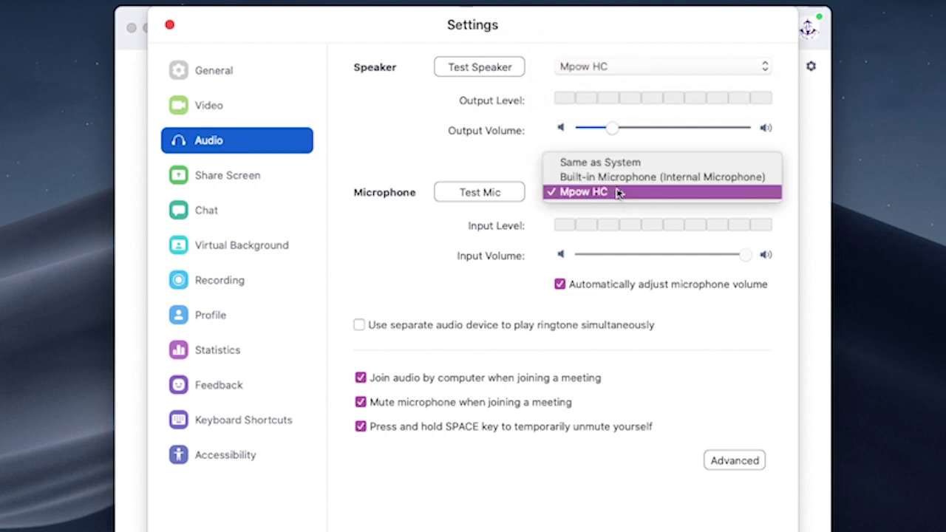
left_click(582, 192)
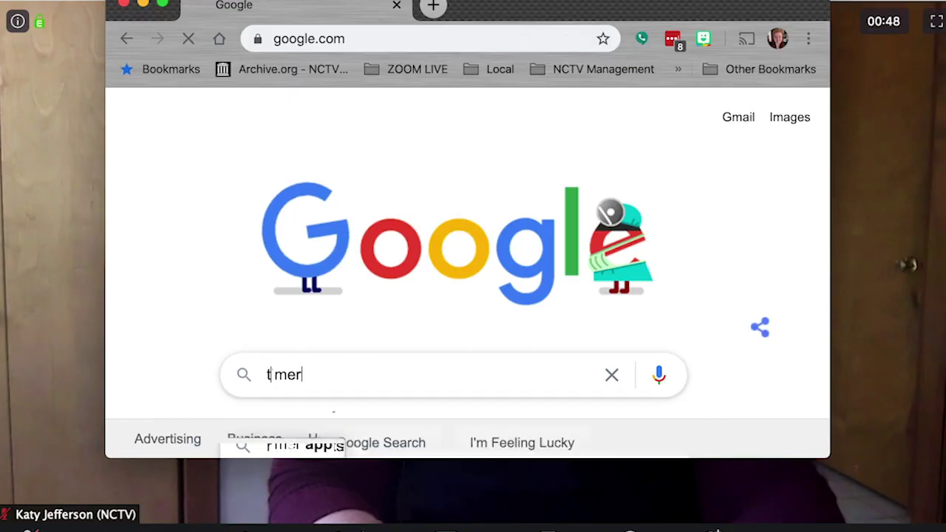
Step: Set the Google timer to 28 minutes and start it
scroll(414, 359, "down", 1)
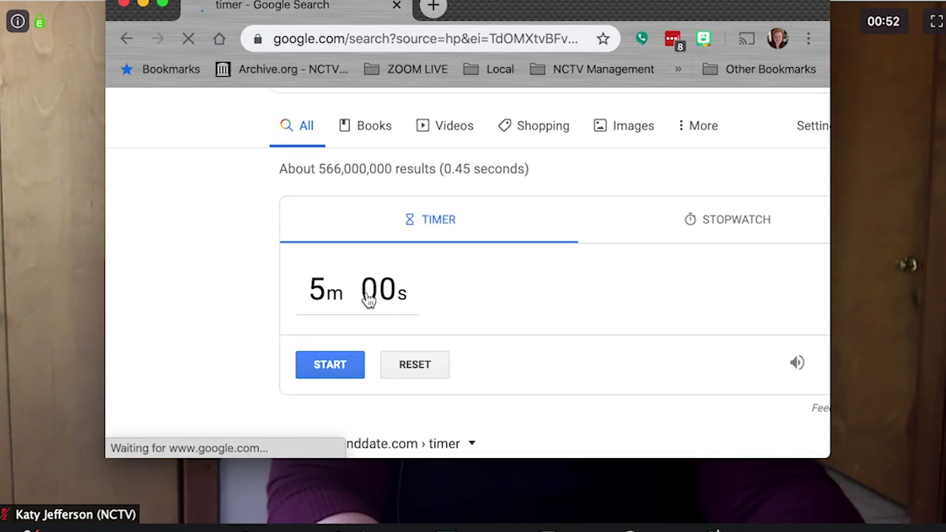
left_click(369, 296)
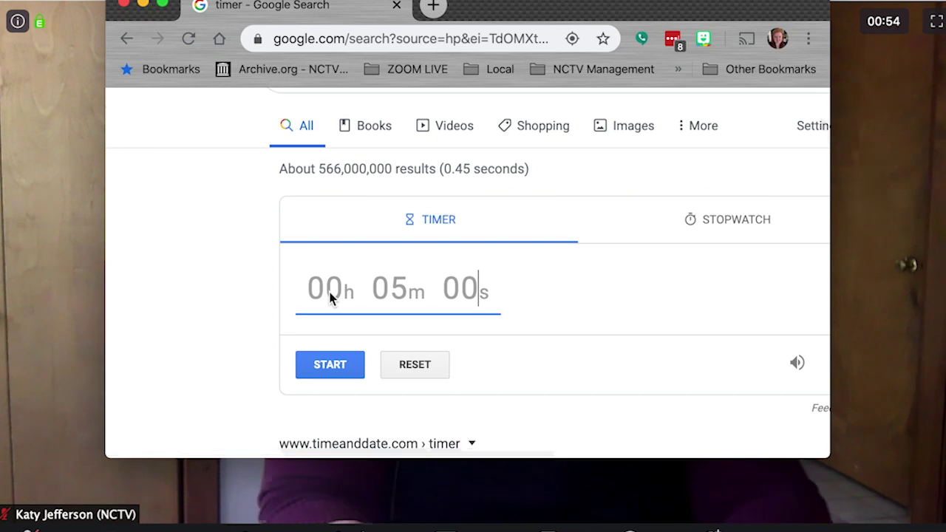
type("28m 00s")
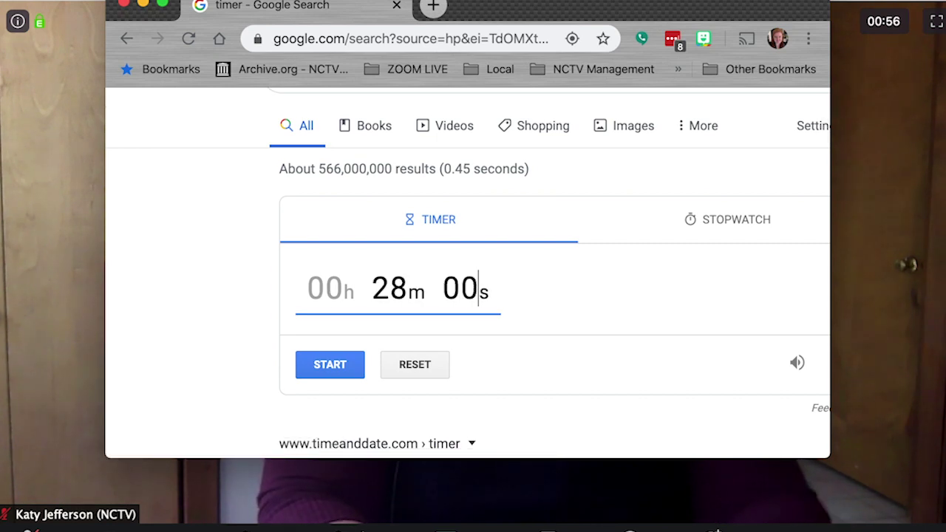
left_click(571, 356)
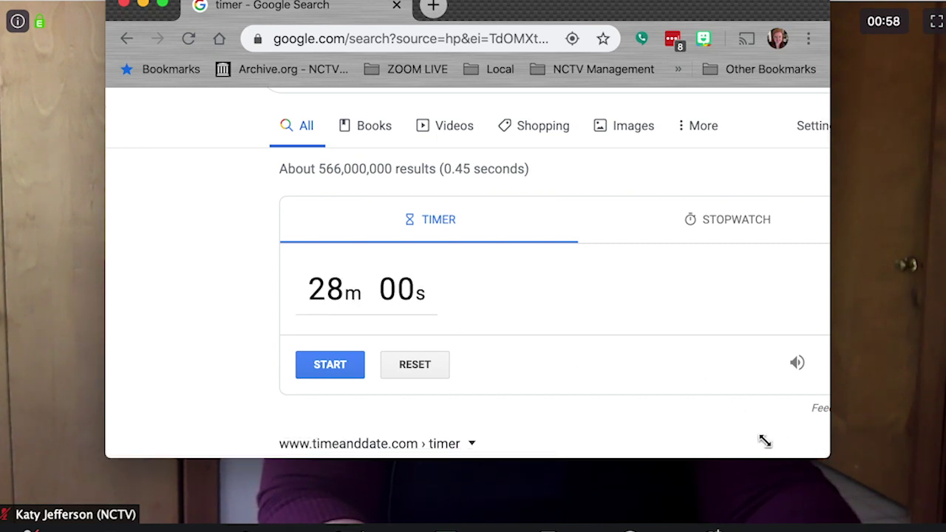
Step: Shrink the Chrome timer window and place it at the upper left of the screen
left_click_drag(765, 441, 588, 342)
scroll(407, 255, "down", 1)
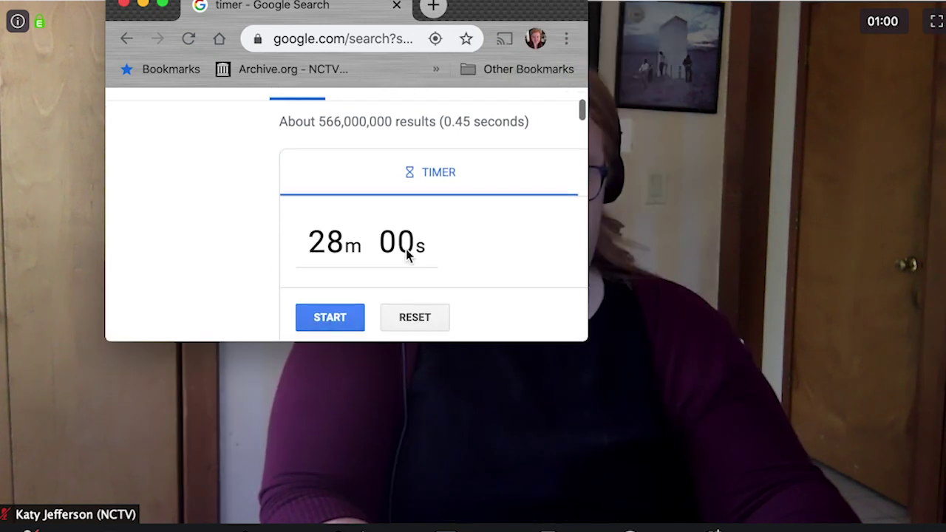
scroll(407, 256, "down", 1)
scroll(404, 254, "right", 2)
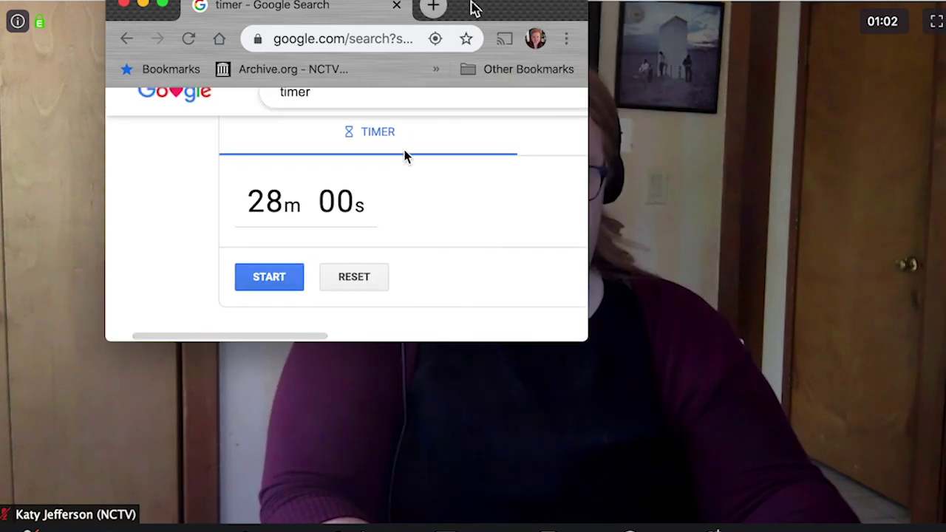
left_click_drag(473, 8, 819, 293)
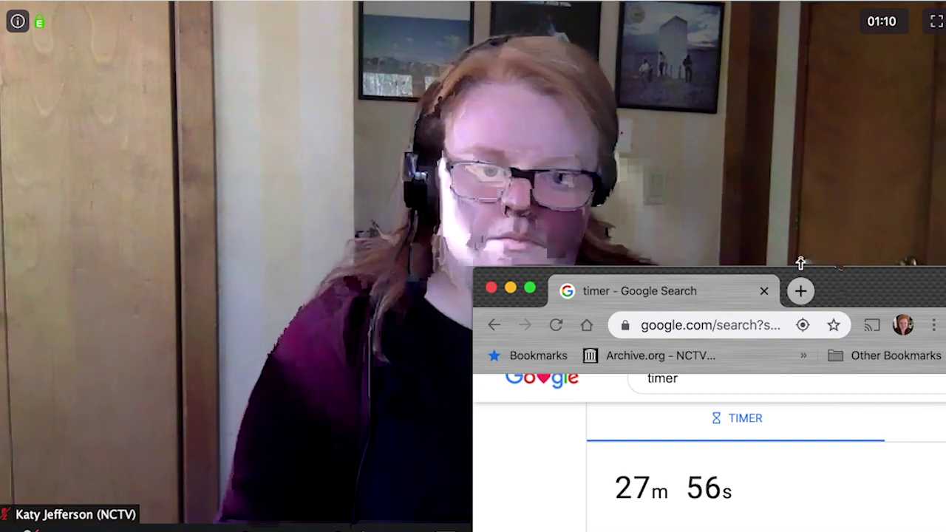
left_click_drag(846, 296, 253, 6)
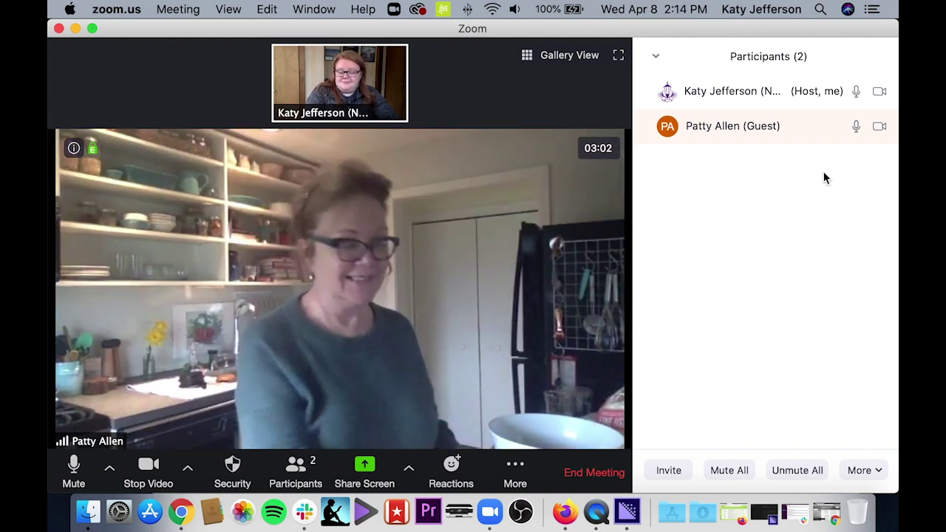
Step: Switch the meeting layout to Gallery View
mouse_move(648, 95)
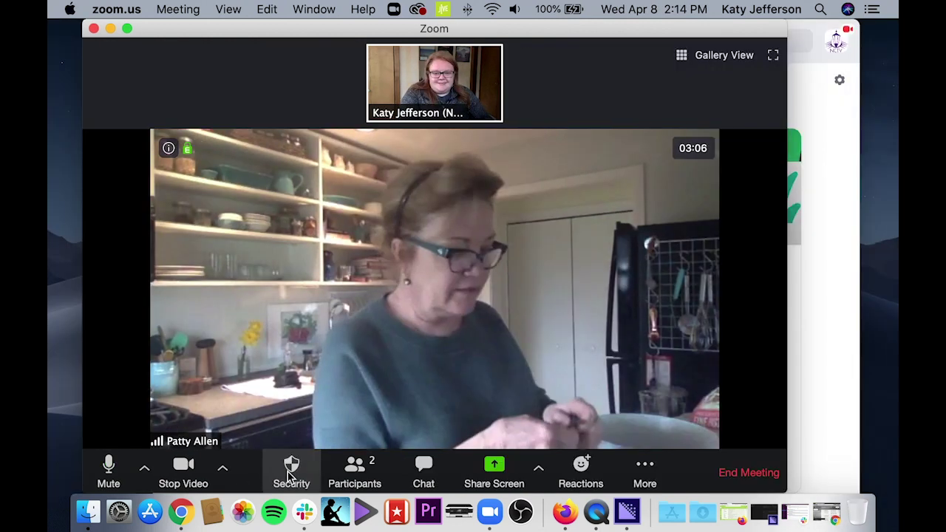
left_click(706, 59)
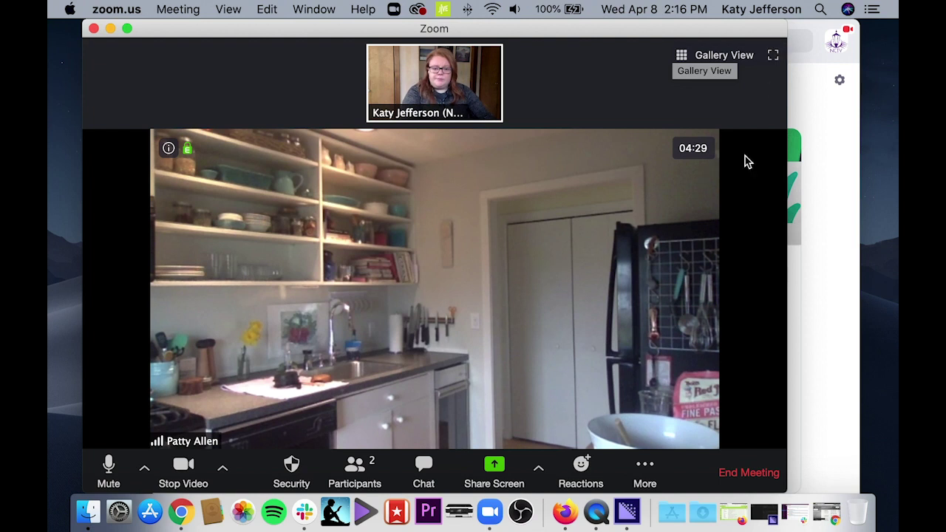
Step: Choose Record on this Computer from the meeting toolbar's More menu
left_click(648, 473)
left_click(750, 416)
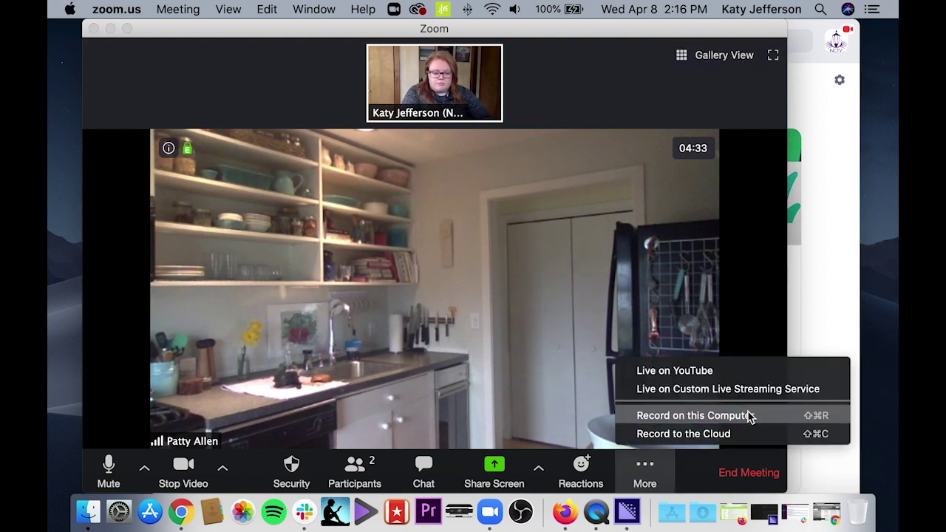
left_click(748, 412)
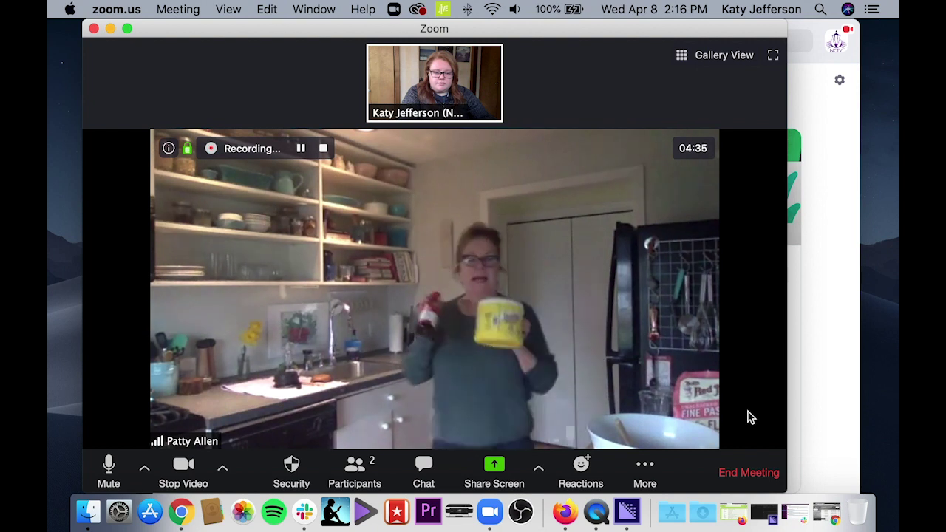